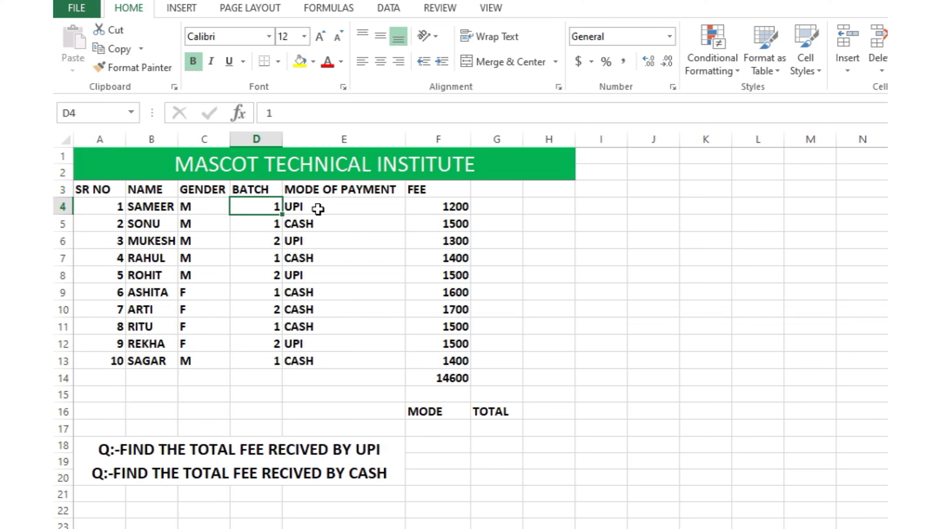
# - Examine the payment modes, the individual fees and the two questions about UPI and cash totals
pyautogui.click(318, 209)
pyautogui.click(314, 223)
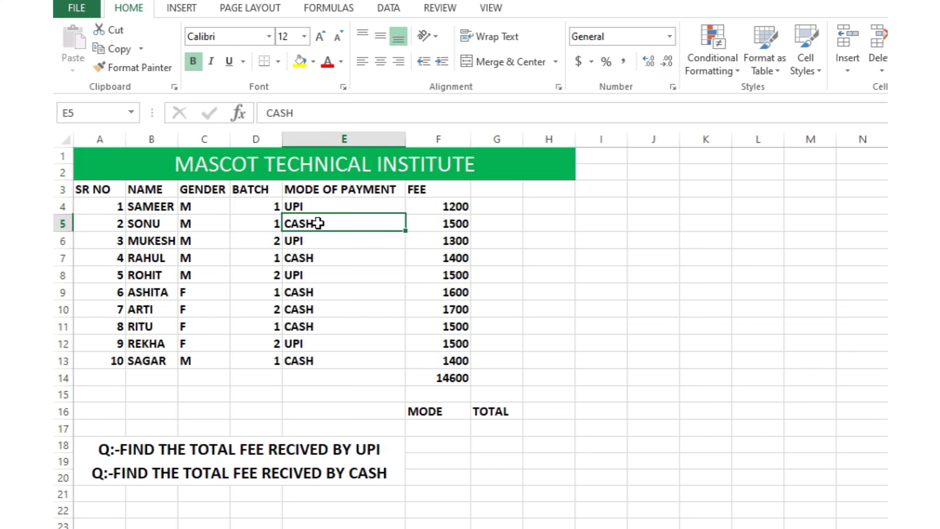
pyautogui.click(308, 240)
pyautogui.click(306, 259)
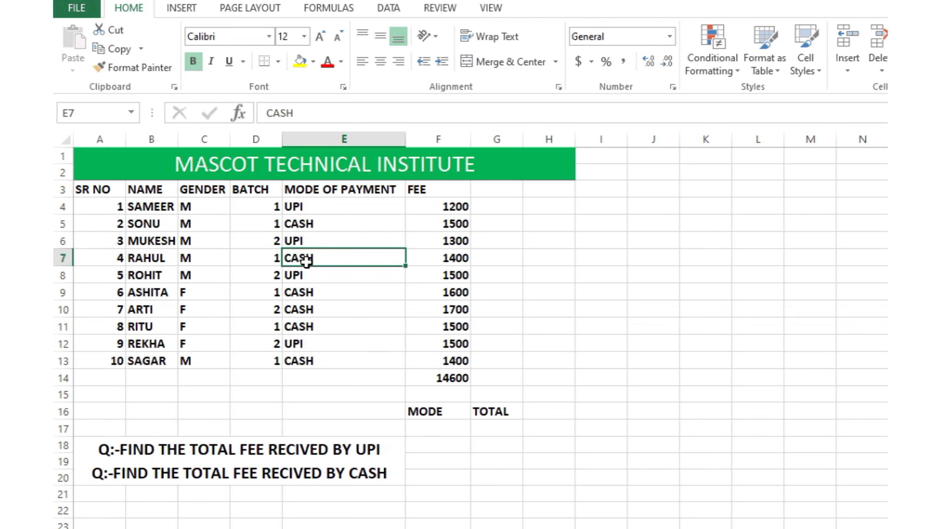
pyautogui.click(430, 209)
pyautogui.click(434, 240)
pyautogui.click(435, 293)
pyautogui.click(434, 327)
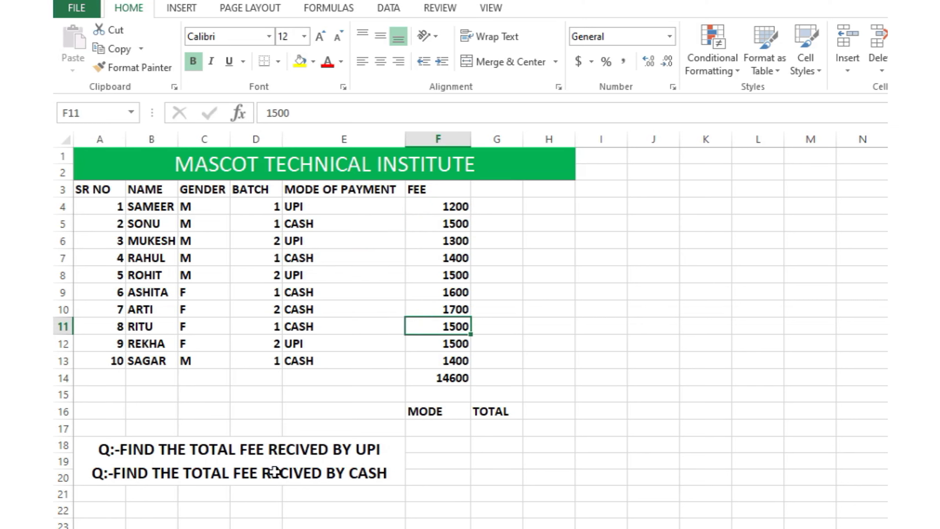
pyautogui.click(151, 451)
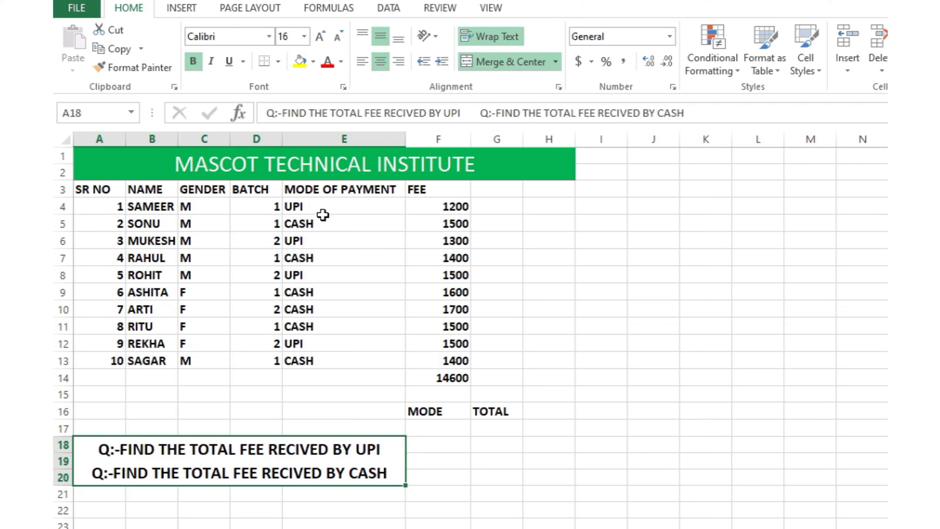
pyautogui.click(458, 223)
pyautogui.click(457, 258)
pyautogui.click(455, 309)
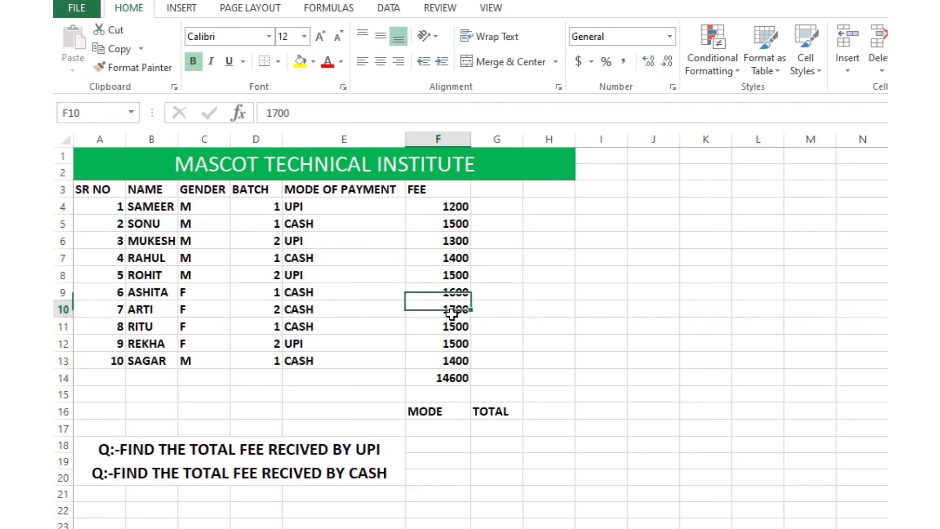
pyautogui.click(449, 360)
# - Clear the fee total in F14 and re-enter it as a SUM of F4:F13
pyautogui.click(443, 375)
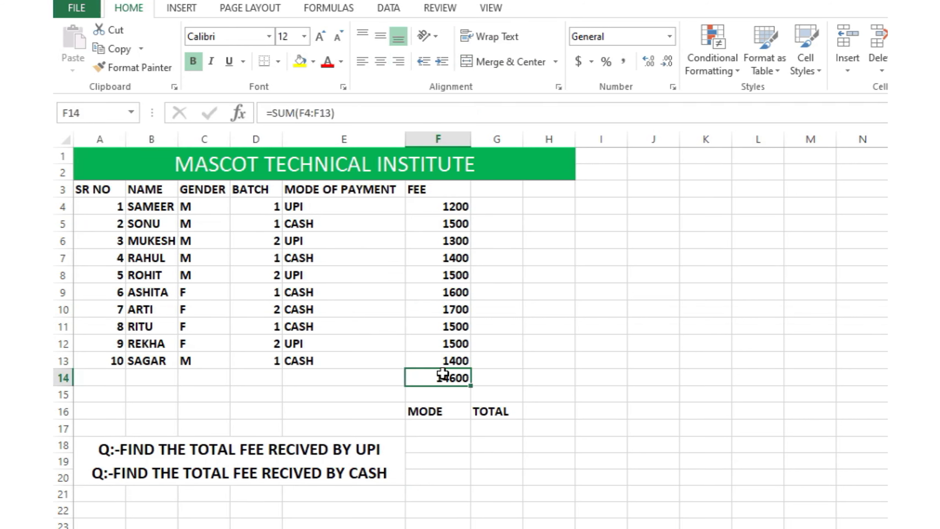
pyautogui.press('Delete')
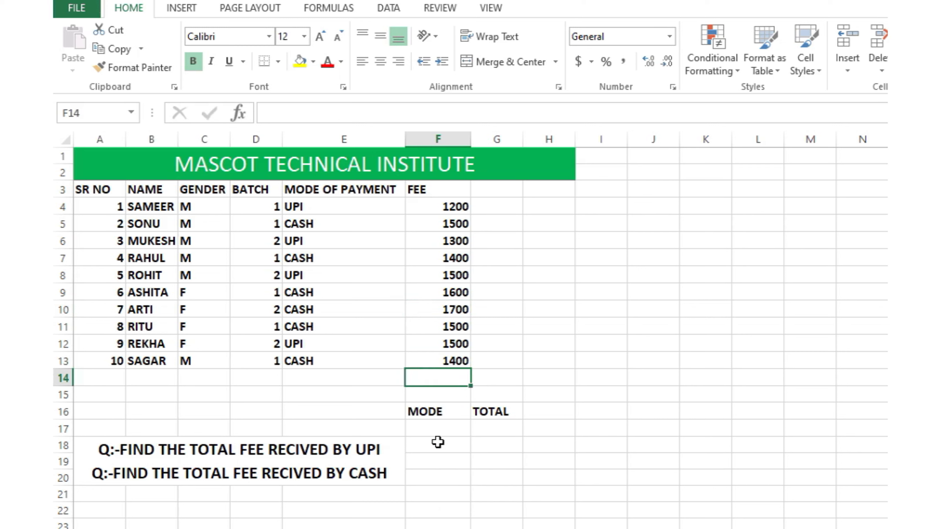
pyautogui.write('=')
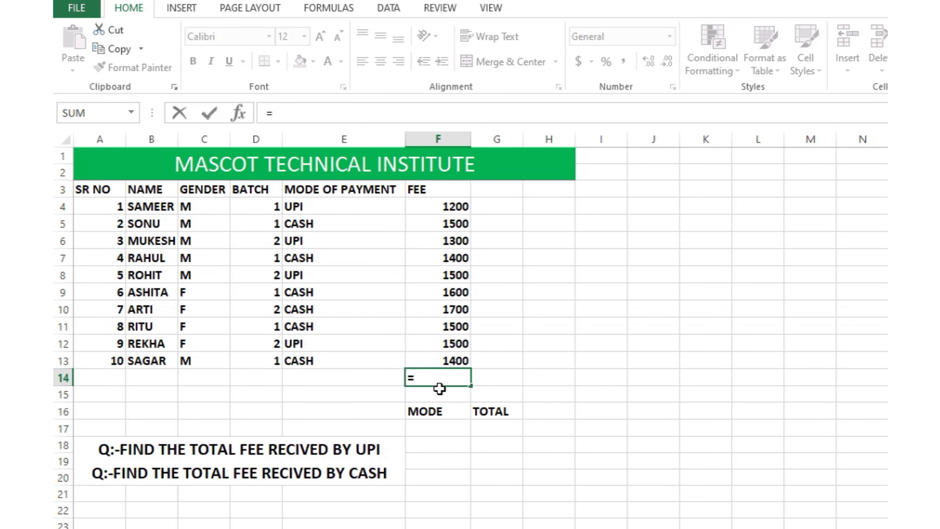
pyautogui.write('SUM')
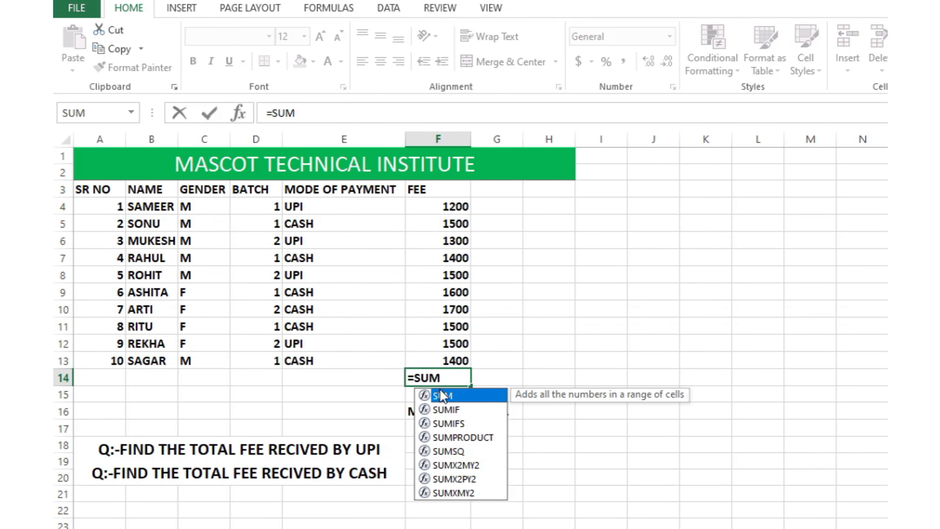
pyautogui.write('(')
pyautogui.click(440, 210)
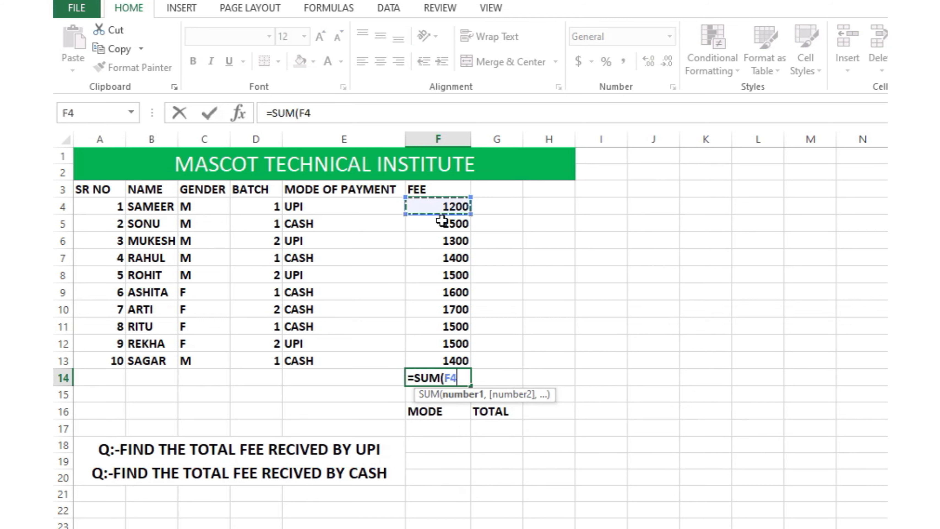
pyautogui.moveTo(442, 221); pyautogui.dragTo(437, 354)
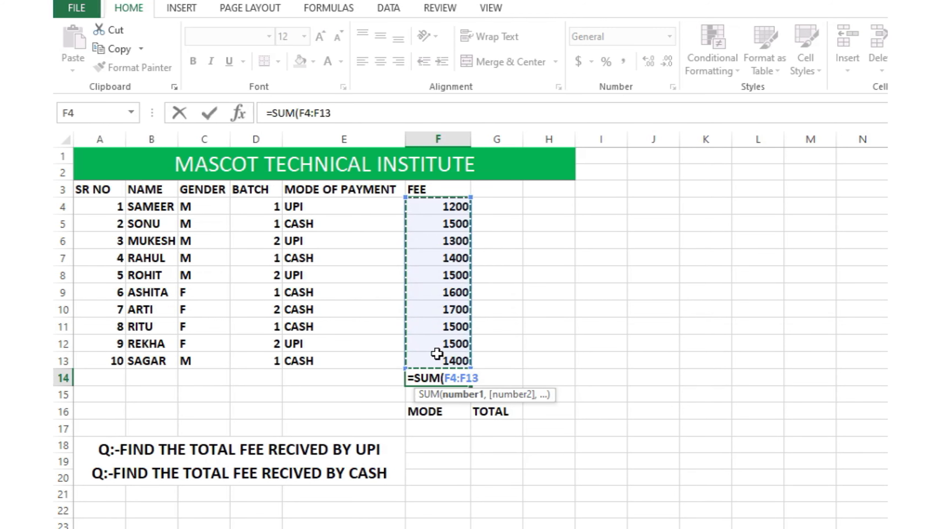
pyautogui.press('Return')
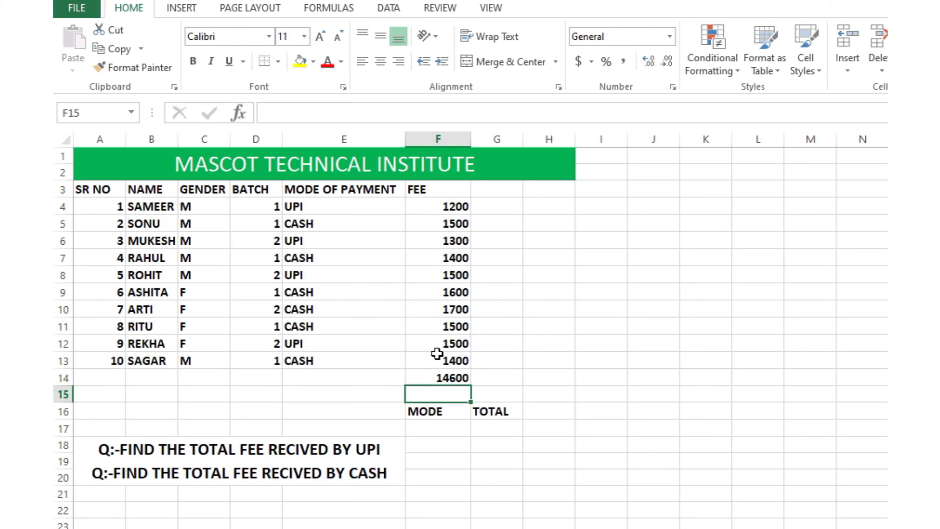
# - Enter the label SUMIF in cell H10, beside the fee table
pyautogui.click(314, 206)
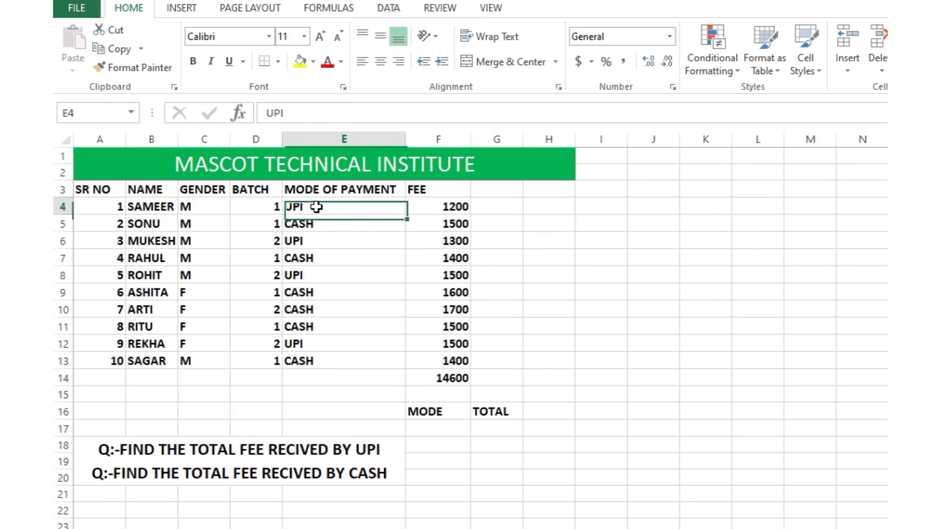
pyautogui.click(307, 237)
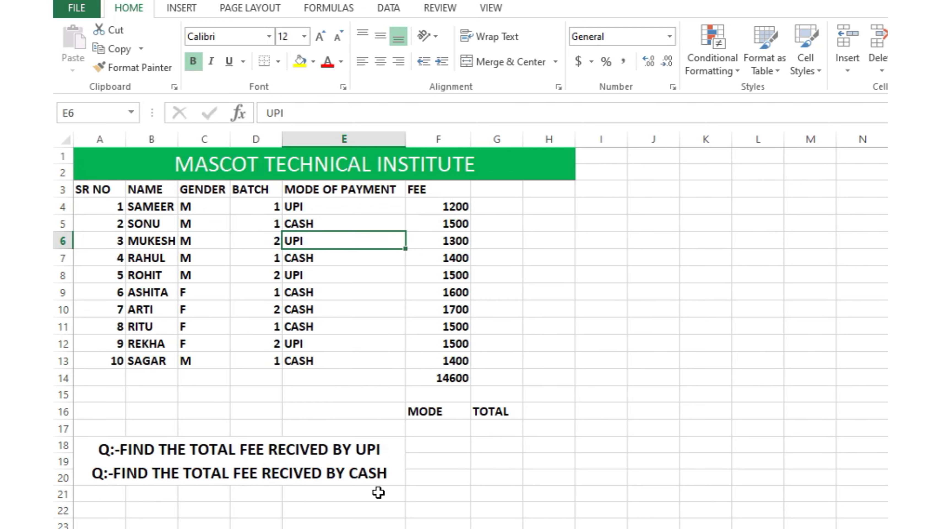
pyautogui.click(539, 312)
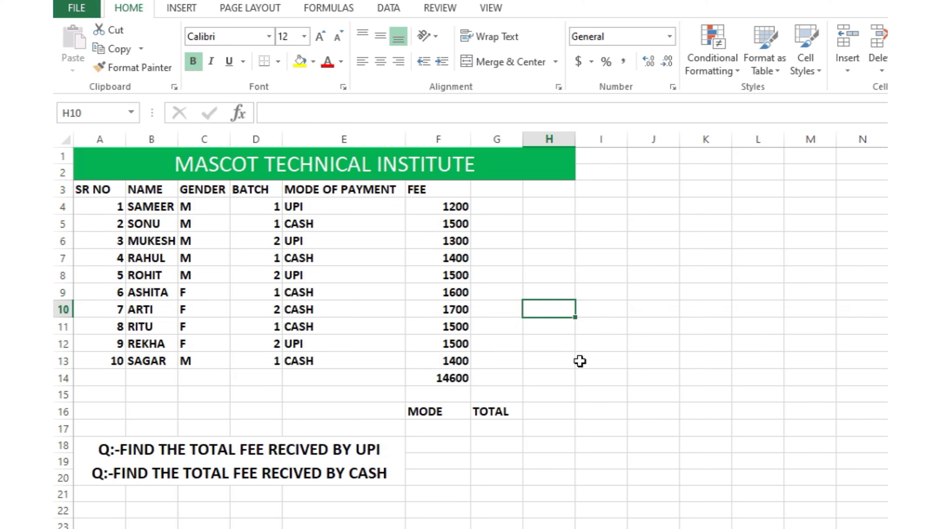
pyautogui.write('SUM')
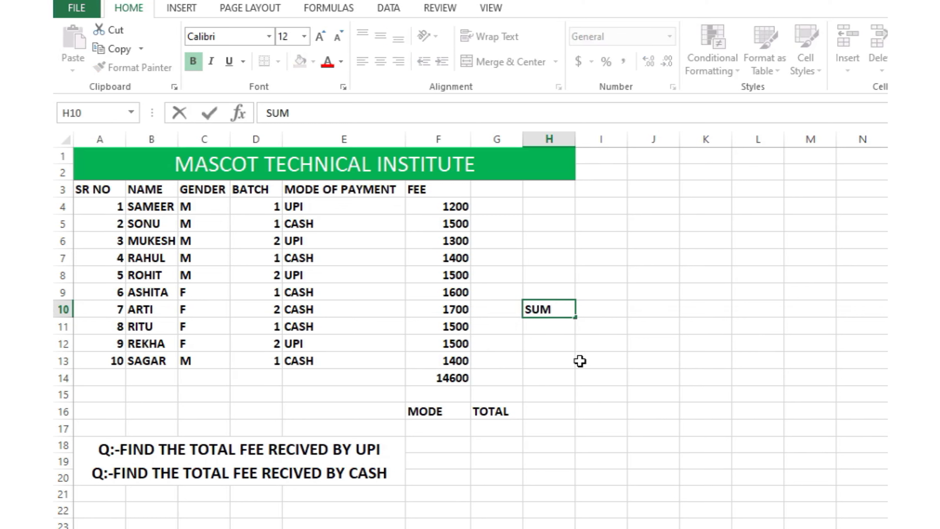
pyautogui.click(364, 451)
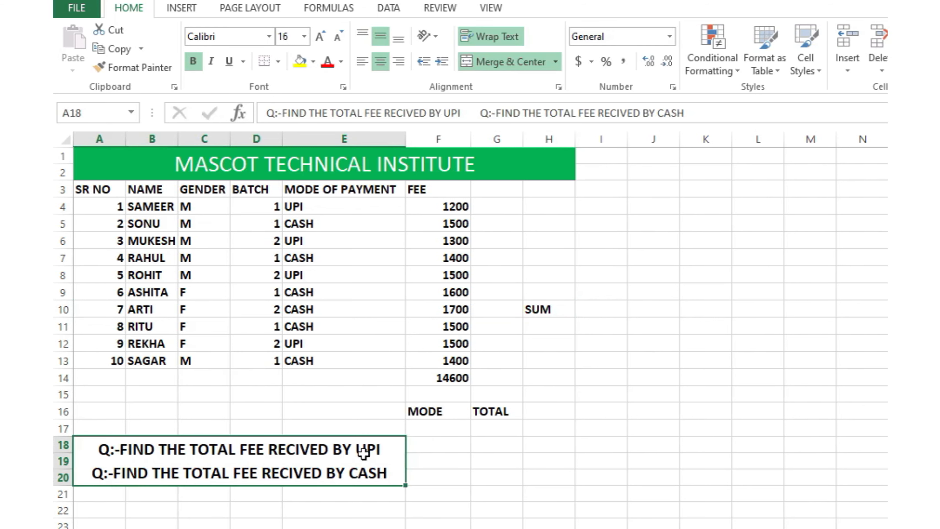
pyautogui.click(540, 307)
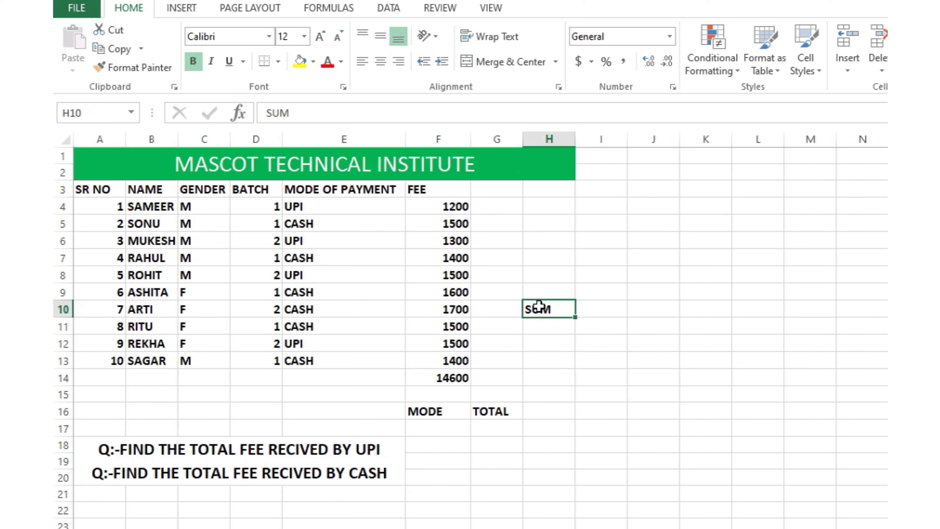
pyautogui.press('F2')
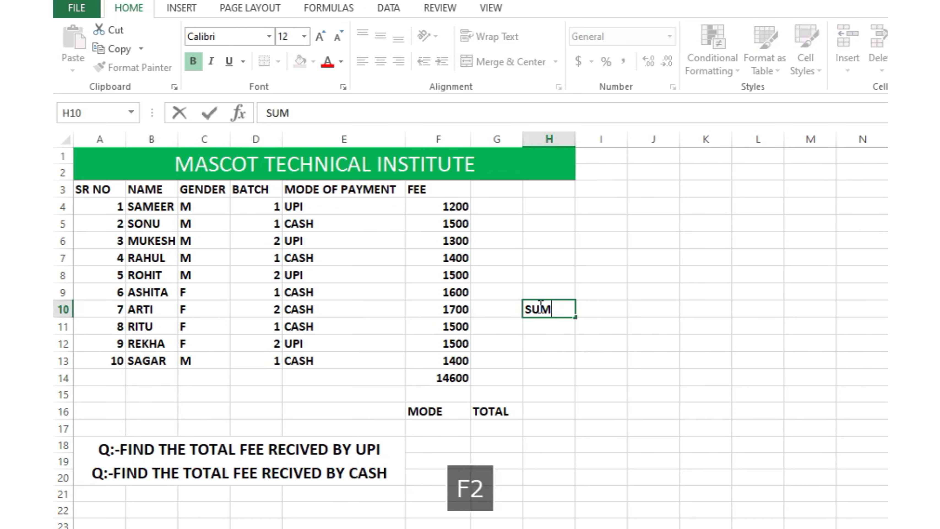
pyautogui.write('IF')
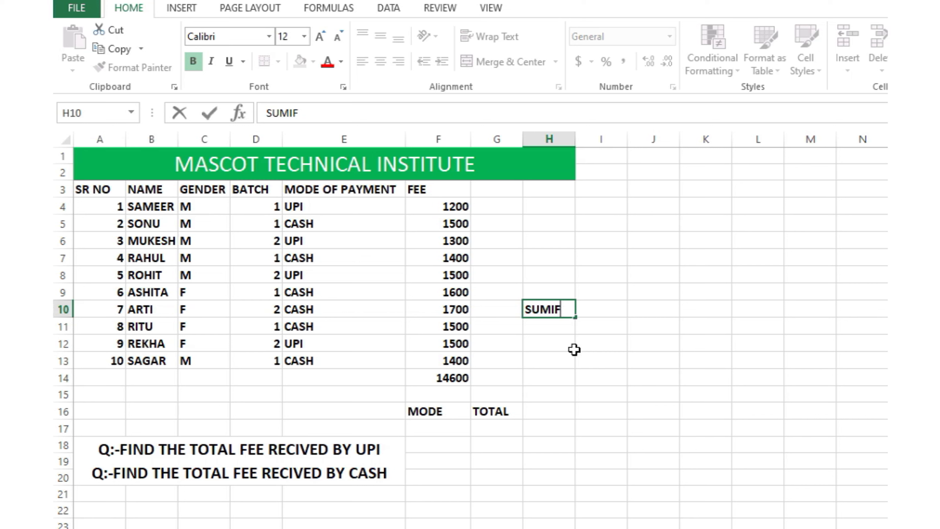
pyautogui.press('Return')
pyautogui.click(553, 306)
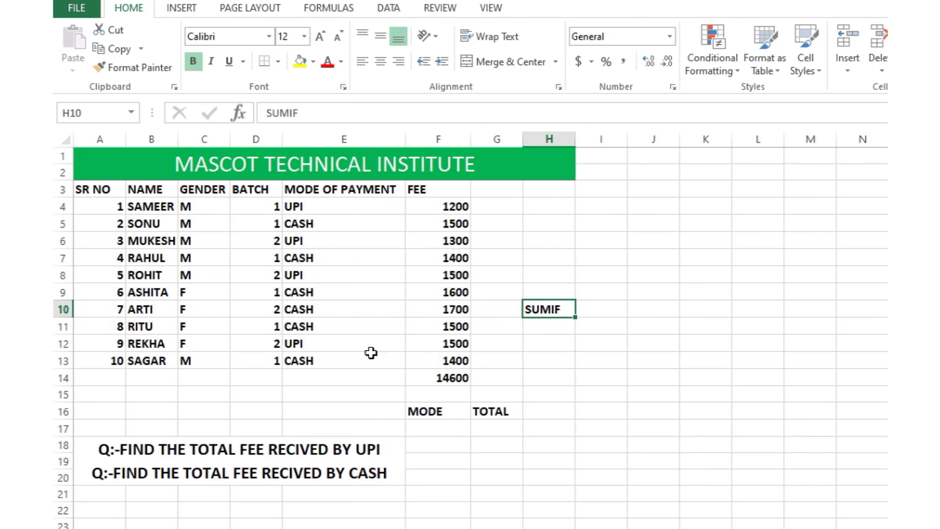
# - Enter UPI as the mode in F17 and total its fees in G17 with =SUMIF(E4:E13,F17,F4:F13)
pyautogui.click(429, 427)
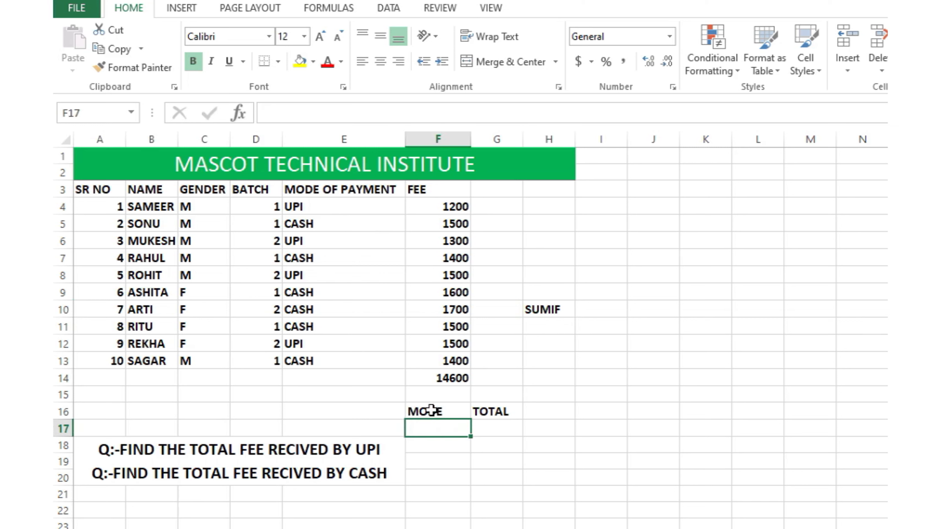
pyautogui.write('UPI')
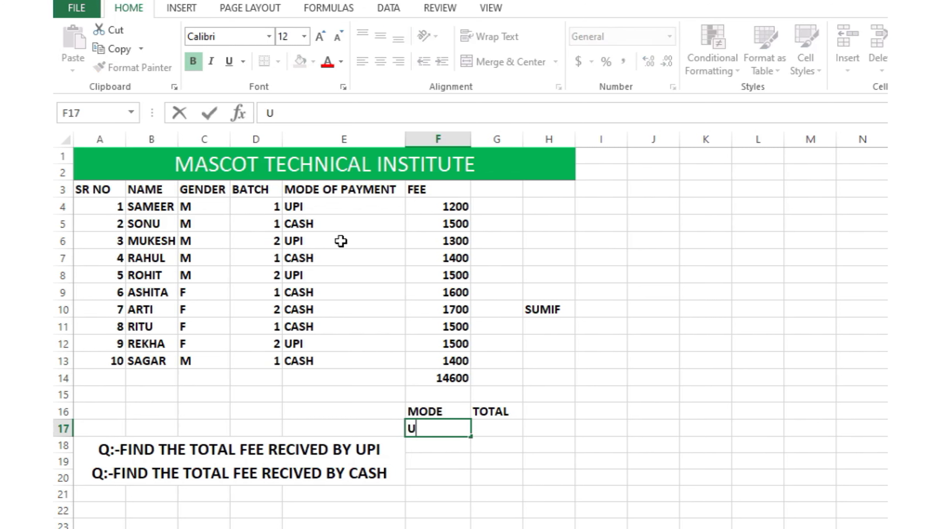
pyautogui.click(505, 431)
pyautogui.write('=')
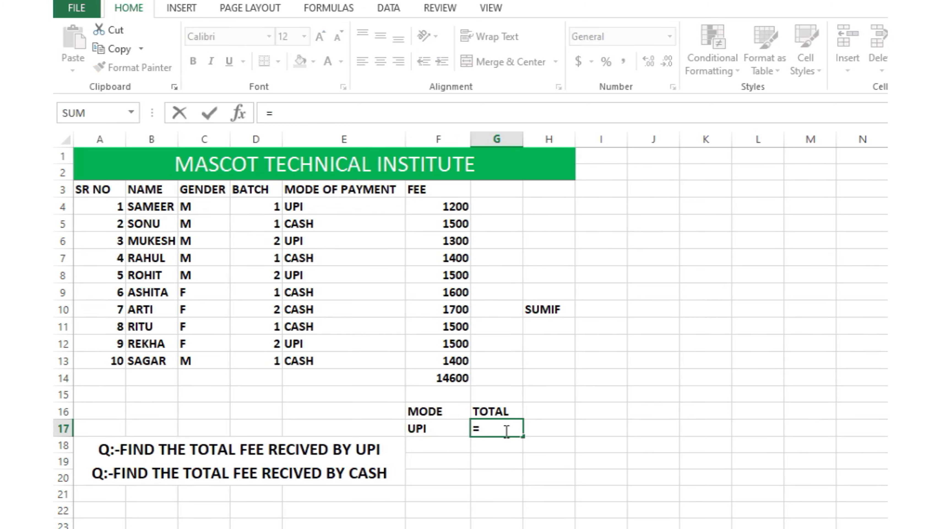
pyautogui.write('SUMI')
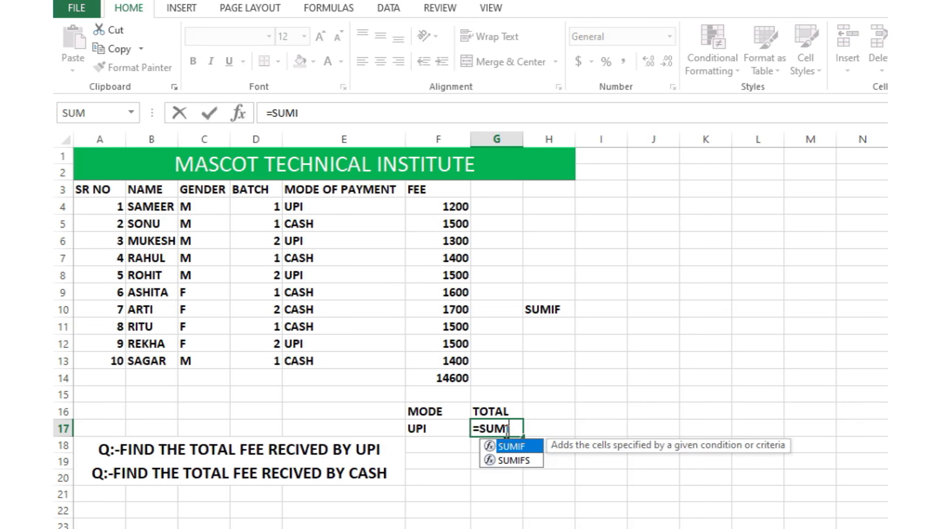
pyautogui.write('F(')
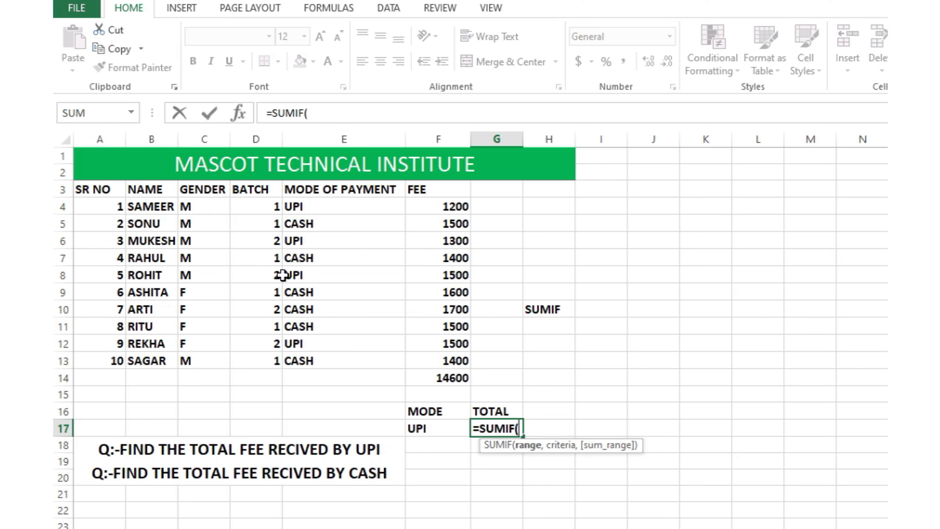
pyautogui.moveTo(298, 203); pyautogui.dragTo(298, 356)
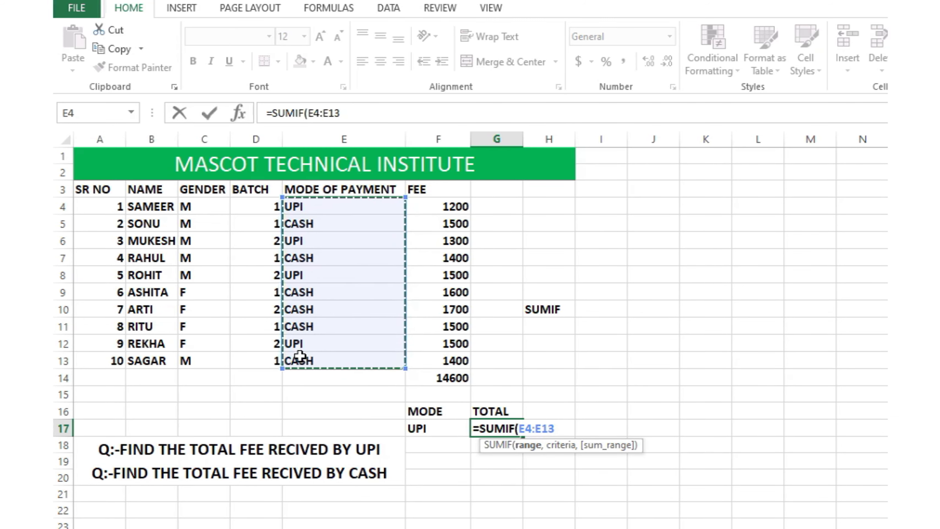
pyautogui.write(',')
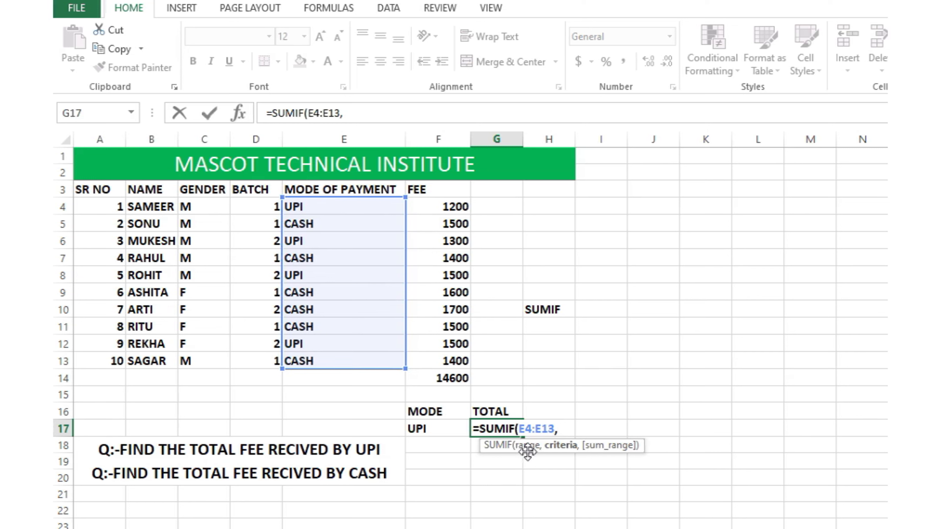
pyautogui.click(423, 426)
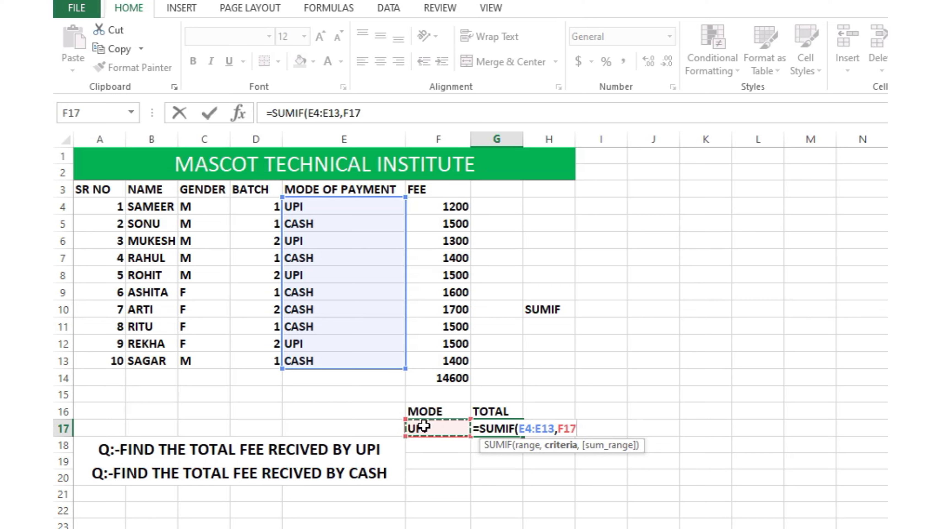
pyautogui.write(',')
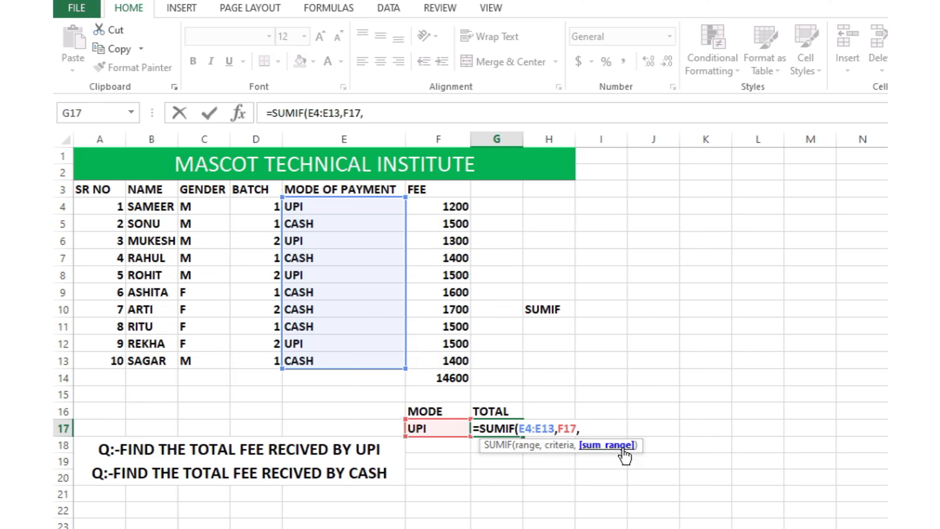
pyautogui.moveTo(437, 207); pyautogui.dragTo(435, 356)
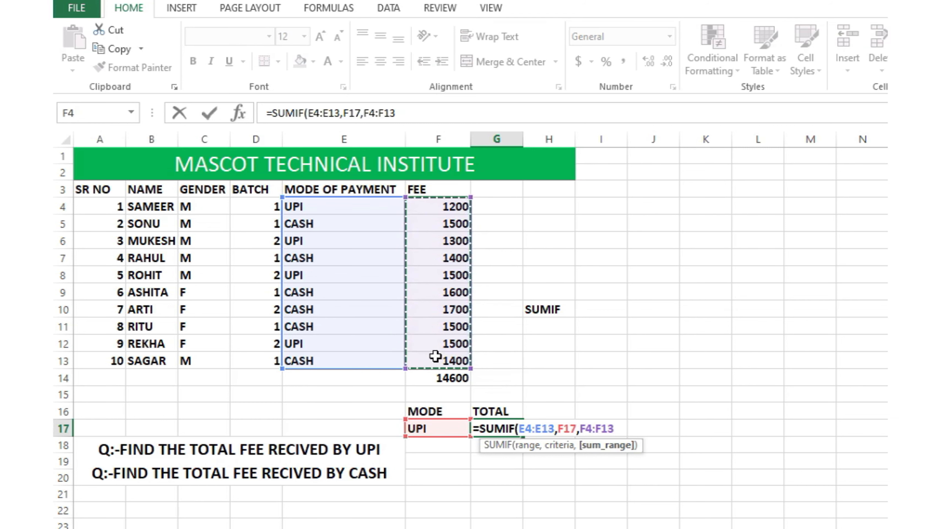
pyautogui.write(')')
pyautogui.press('Return')
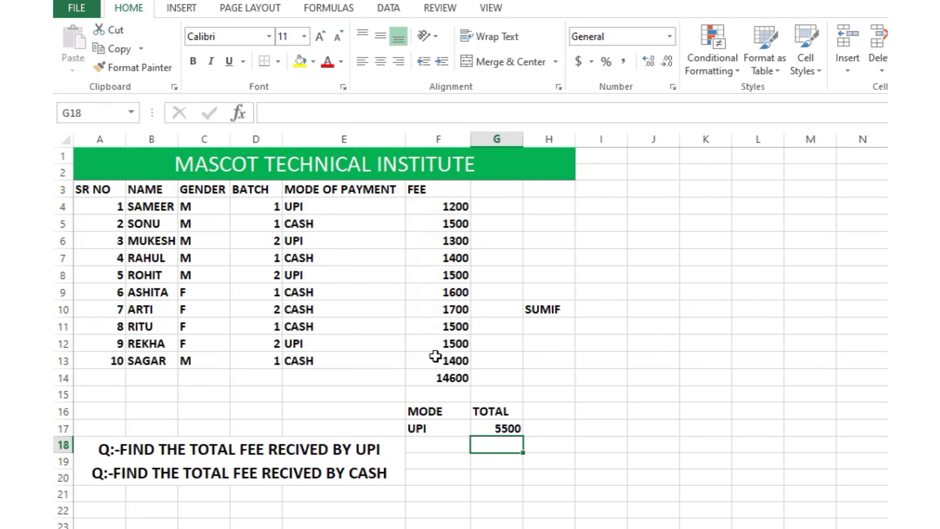
# - Check the SUMIF total in G17 against the individual UPI fees in F4, F6, F8 and F12
pyautogui.click(432, 429)
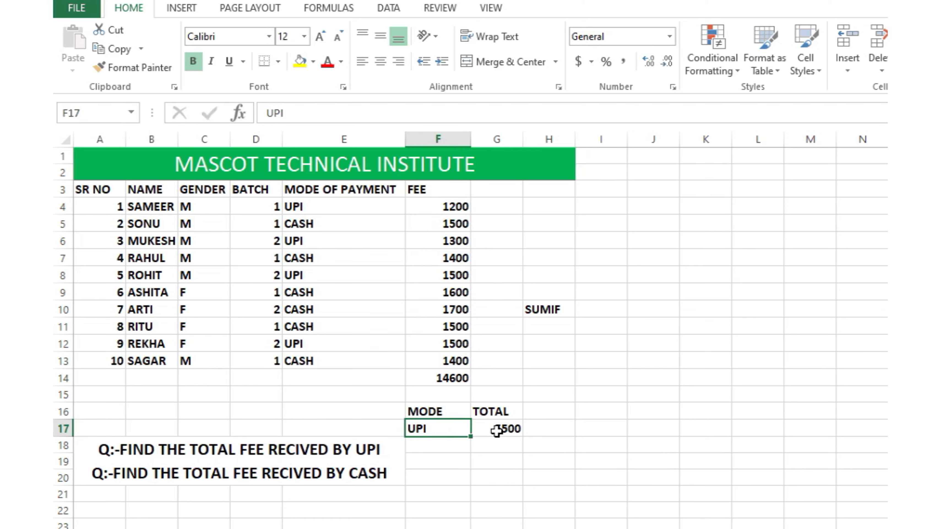
pyautogui.click(497, 430)
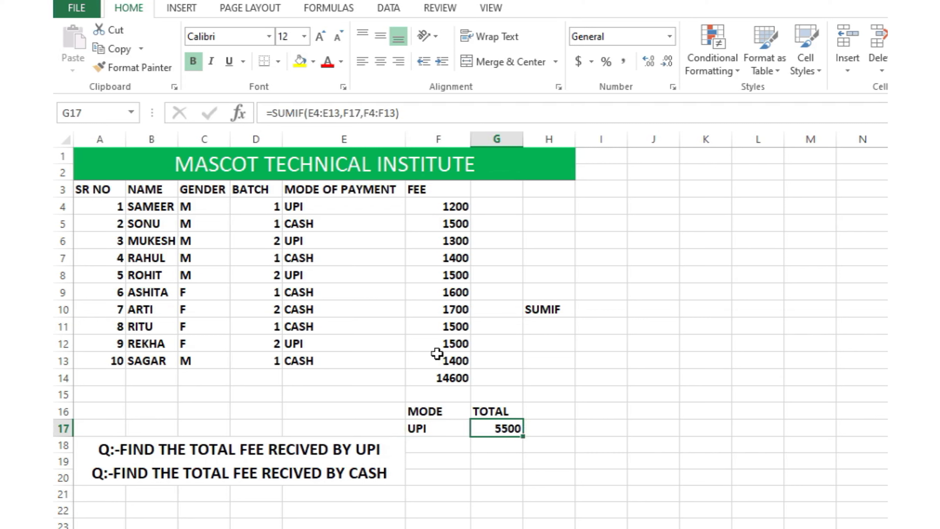
pyautogui.click(440, 206)
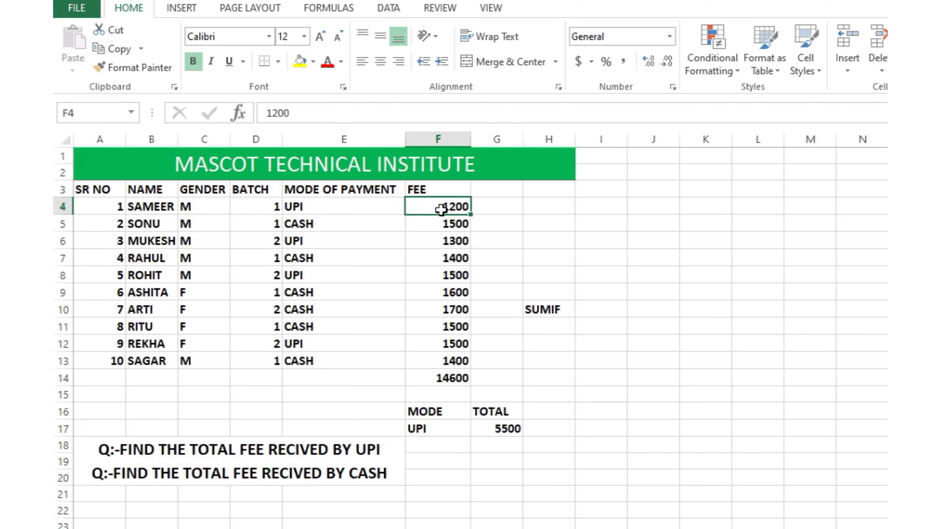
pyautogui.click(450, 242)
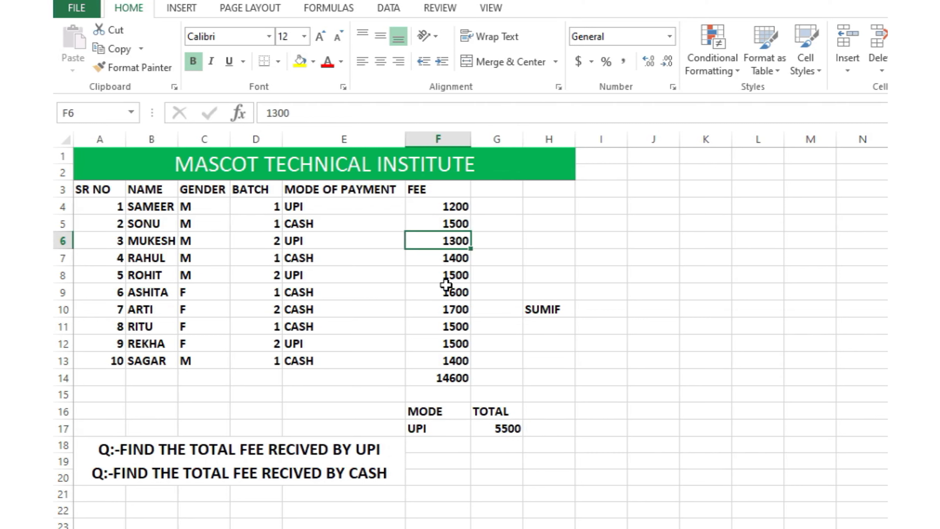
pyautogui.click(446, 275)
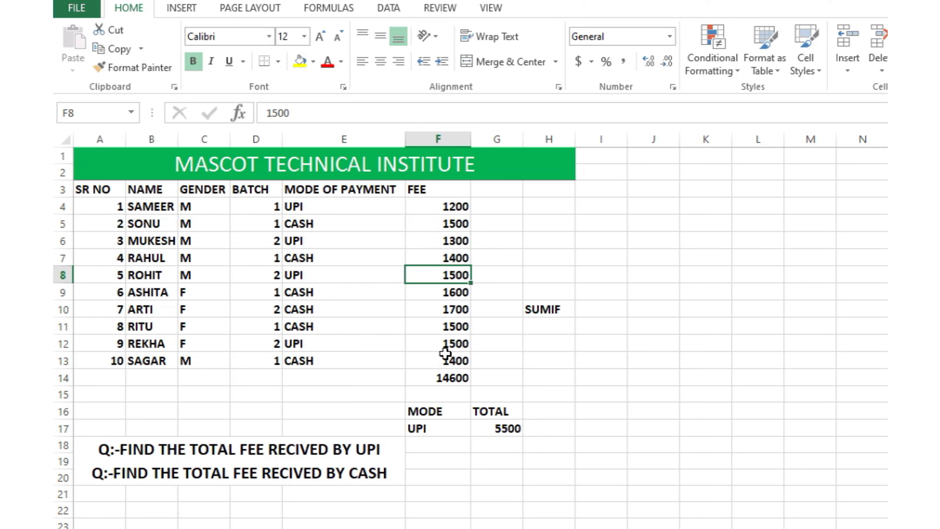
pyautogui.click(445, 344)
pyautogui.click(511, 427)
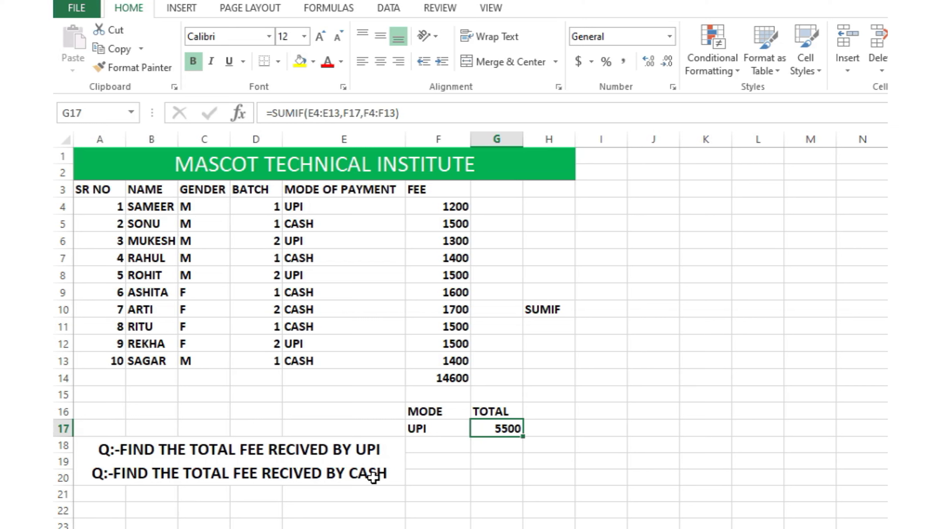
# - Change the mode criterion in F17 to CASH so G17 totals the cash fees
pyautogui.click(417, 428)
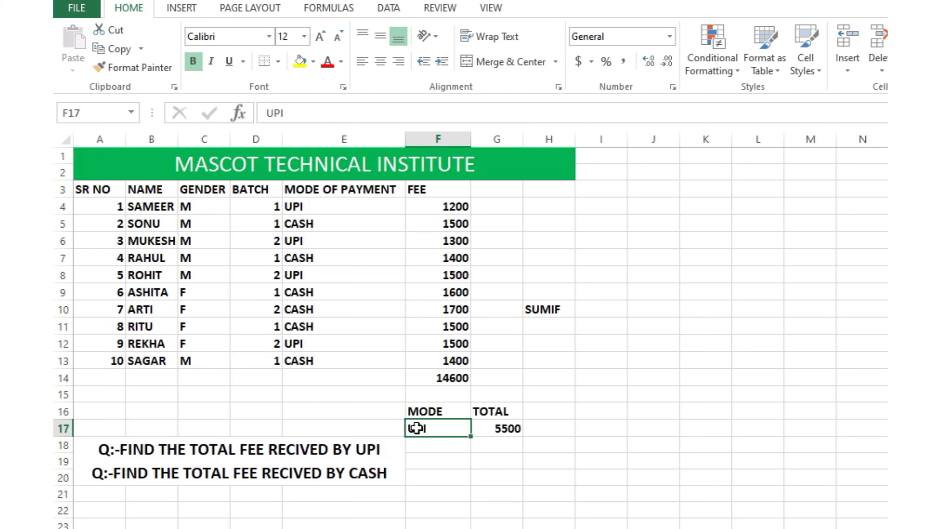
pyautogui.write('CA')
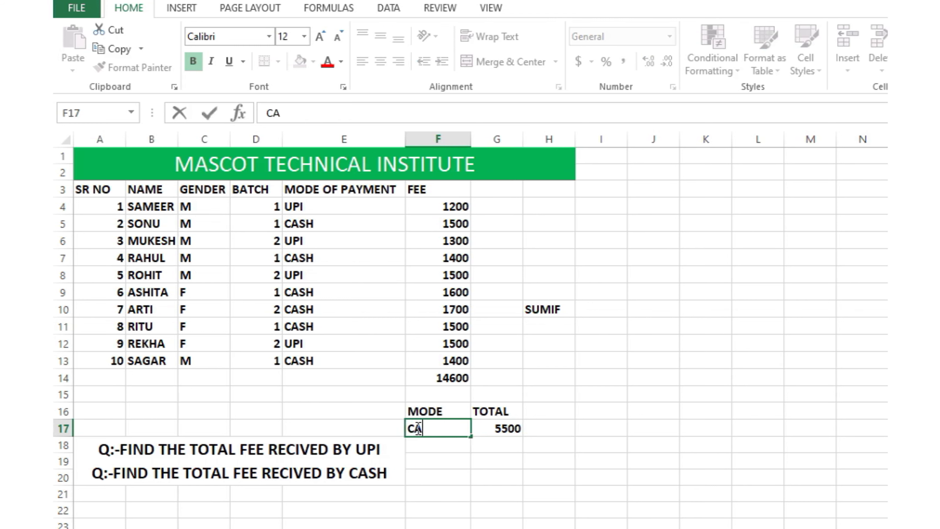
pyautogui.write('SH')
pyautogui.press('Return')
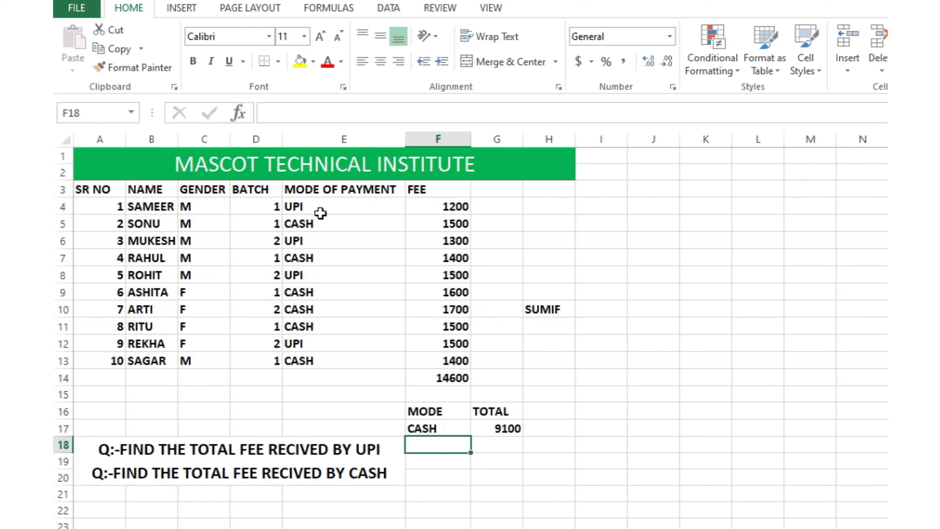
# - Change the payment mode in E10 to UPI and check the recalculated cash total in G17
pyautogui.click(294, 310)
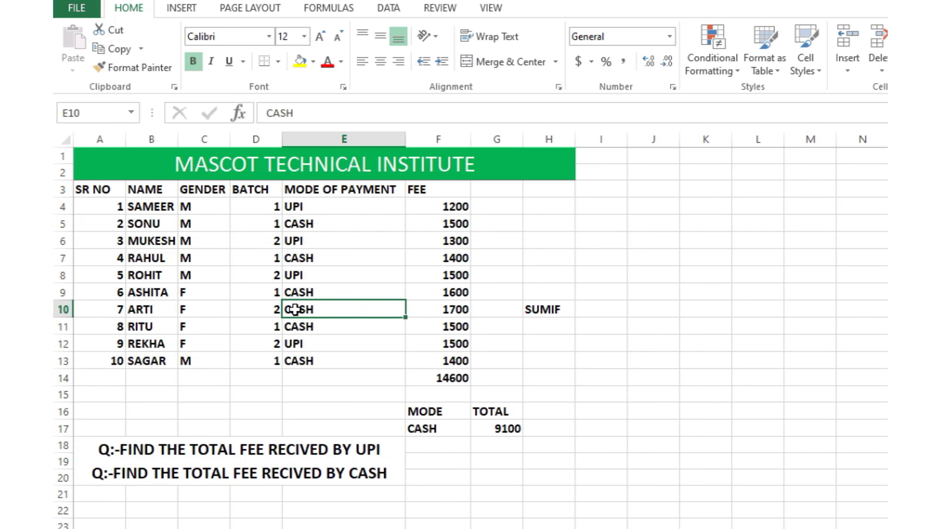
pyautogui.write('UPI')
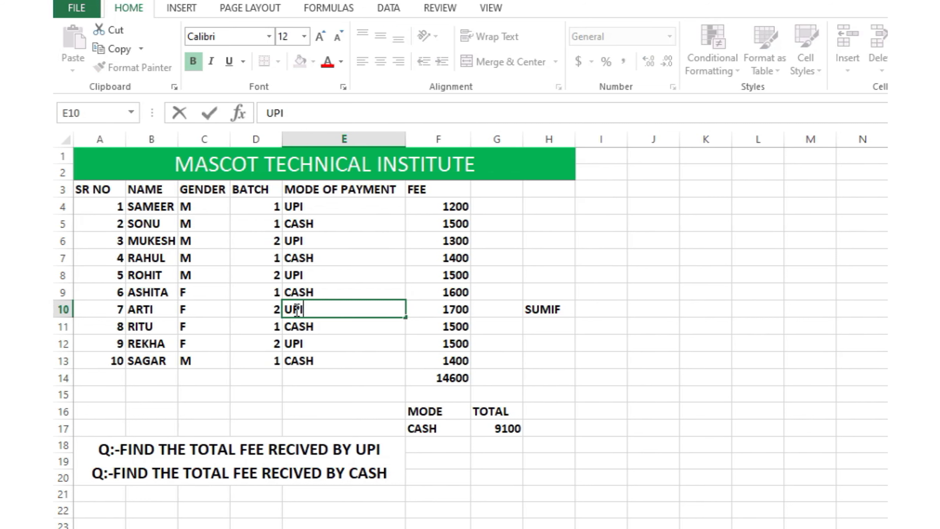
pyautogui.press('Return')
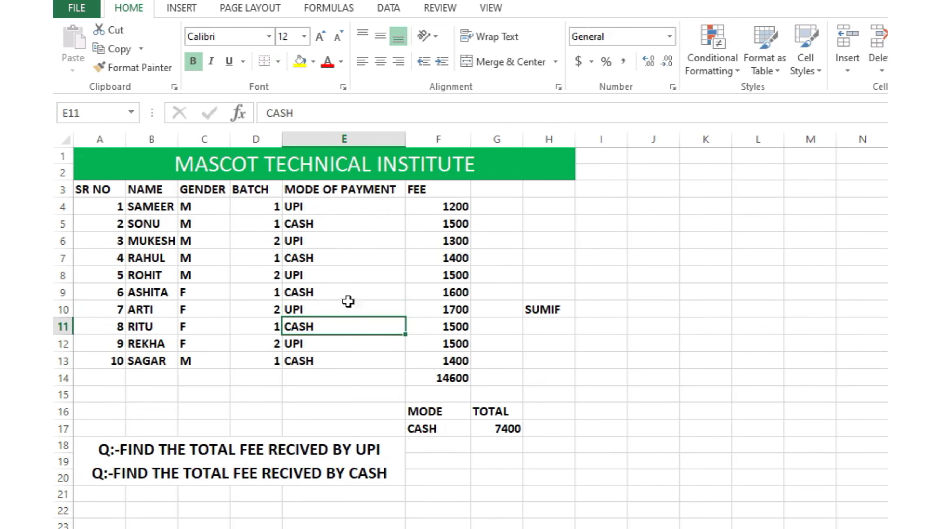
pyautogui.click(503, 429)
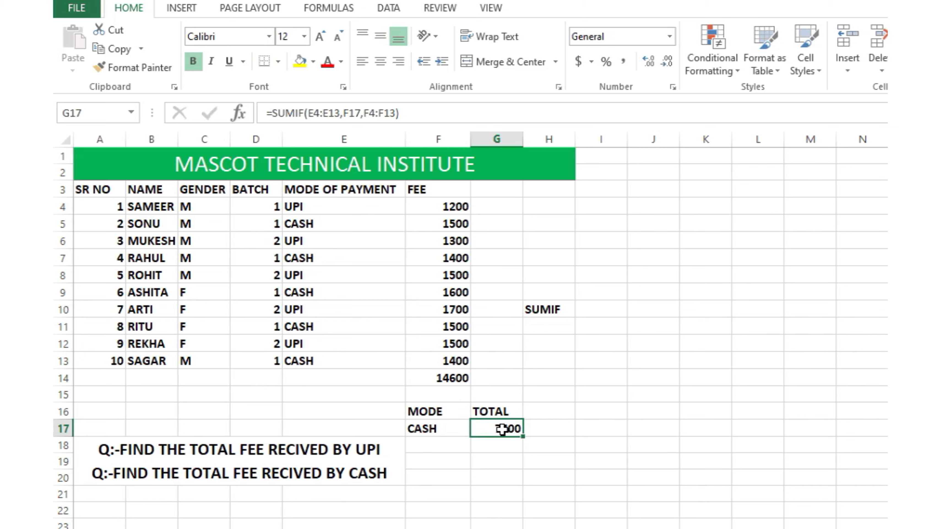